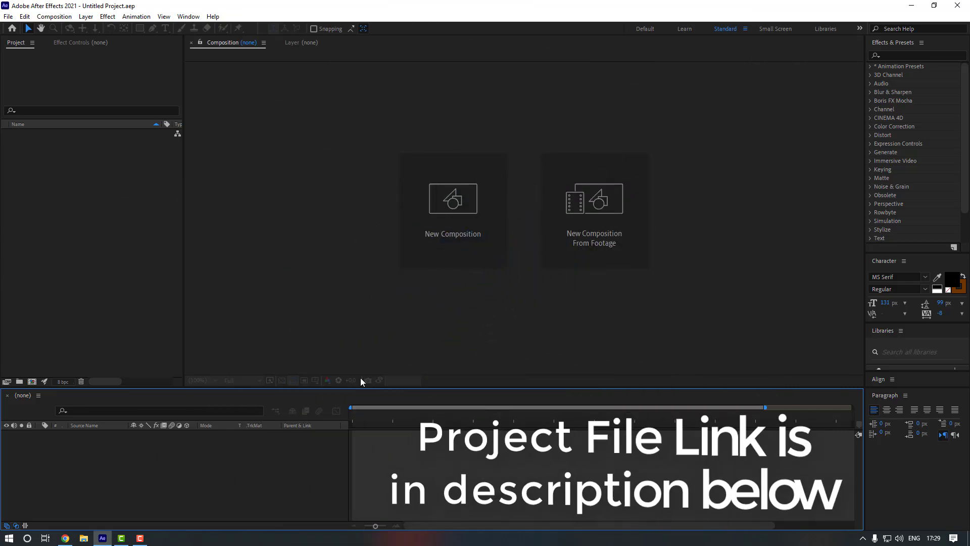
- Make a new composition called 'Background' at 1920×1080, 25 fps, ten seconds long
click(436, 240)
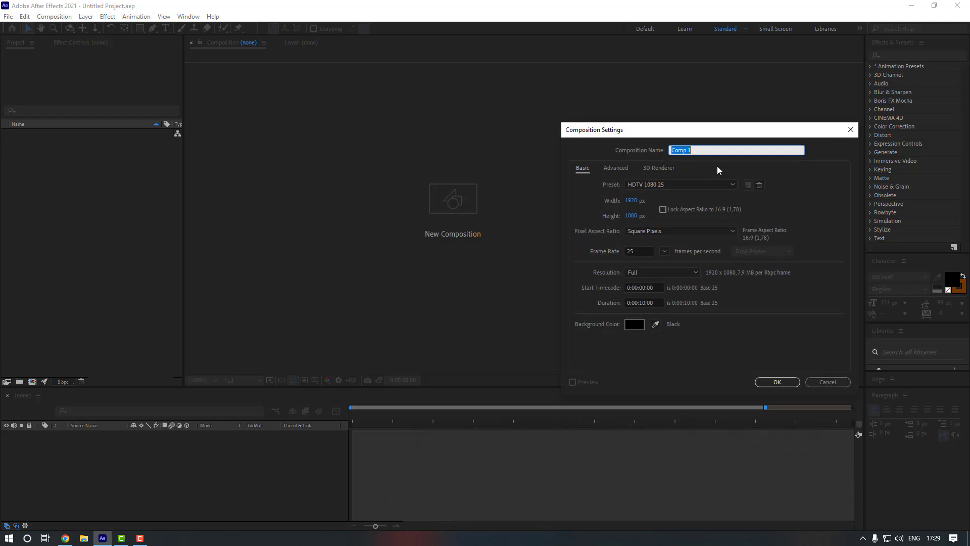
text(Background)
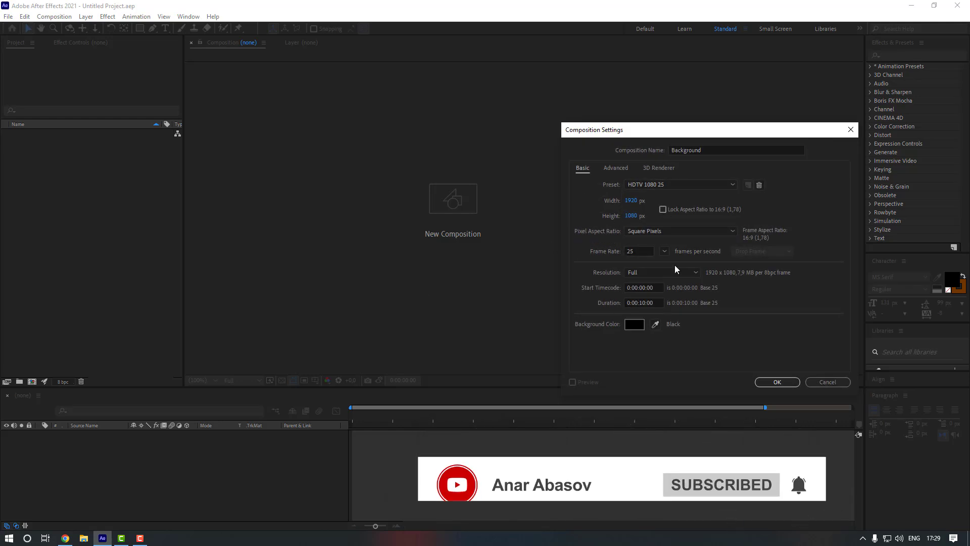
click(778, 382)
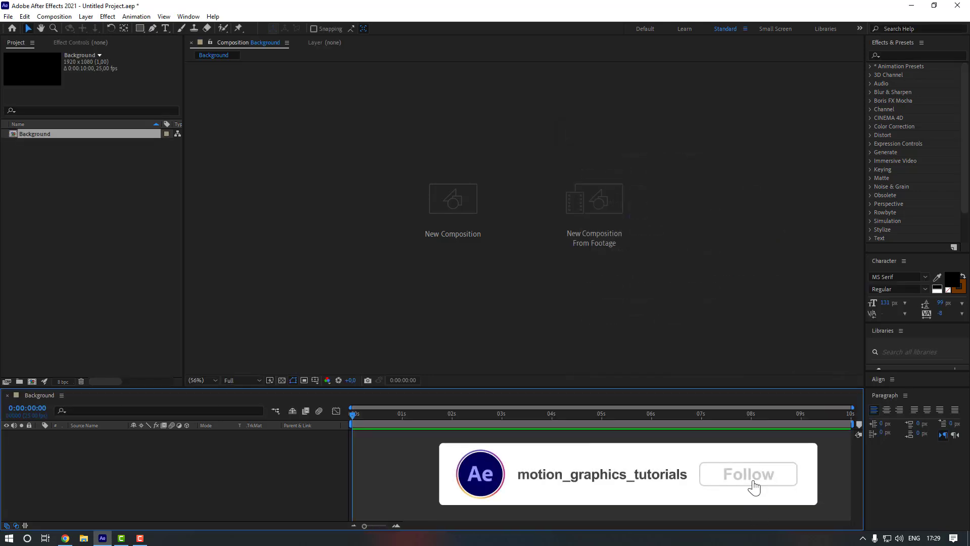
- Add a white 1920×1080 solid layer named 'Background' through New > Solid
right_click(143, 465)
mouse_move(234, 357)
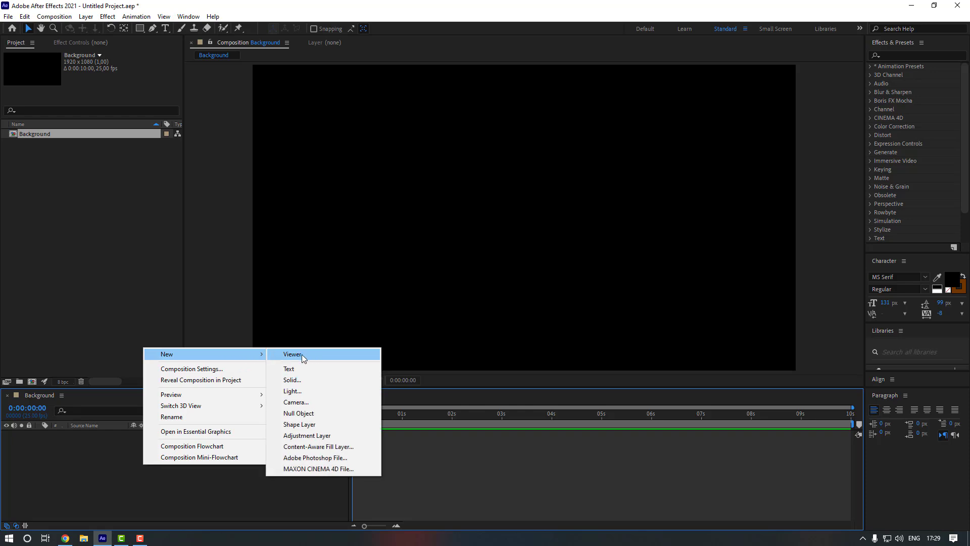
click(304, 379)
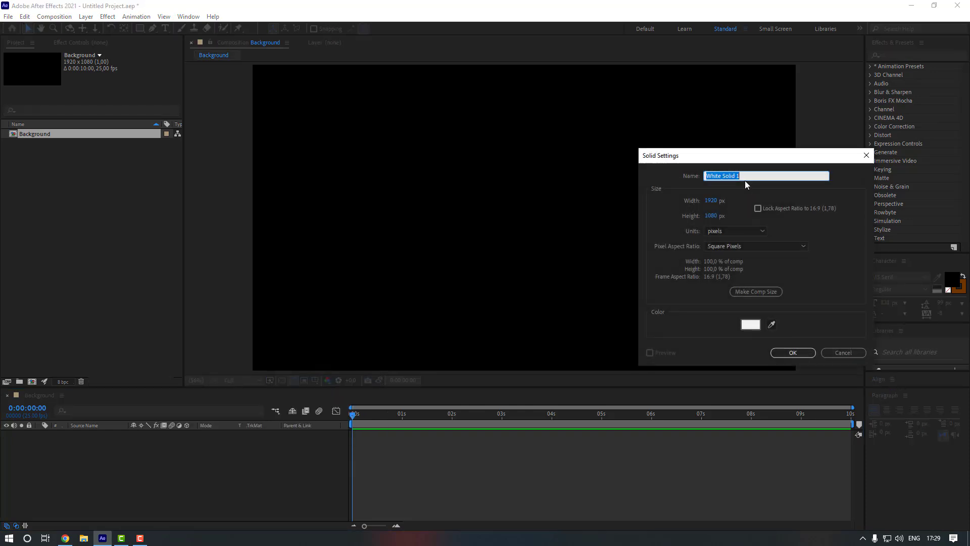
text(Background)
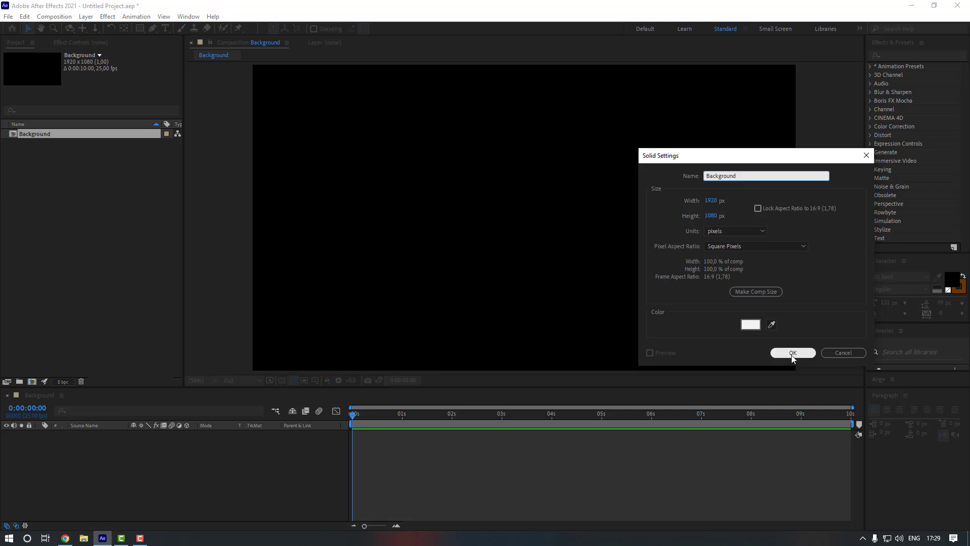
click(793, 352)
- Search effects for '4' and apply 4-Color Gradient to the Background solid
click(901, 56)
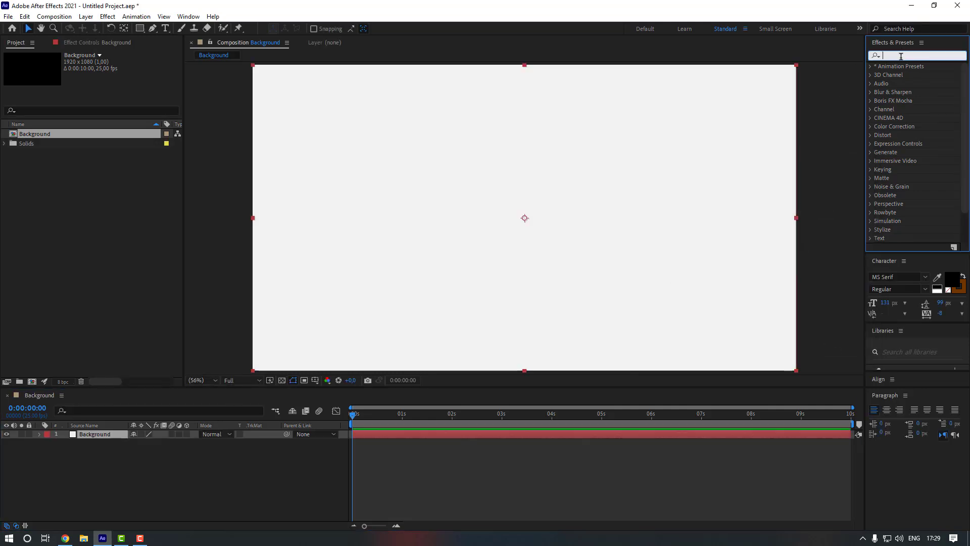
text(4)
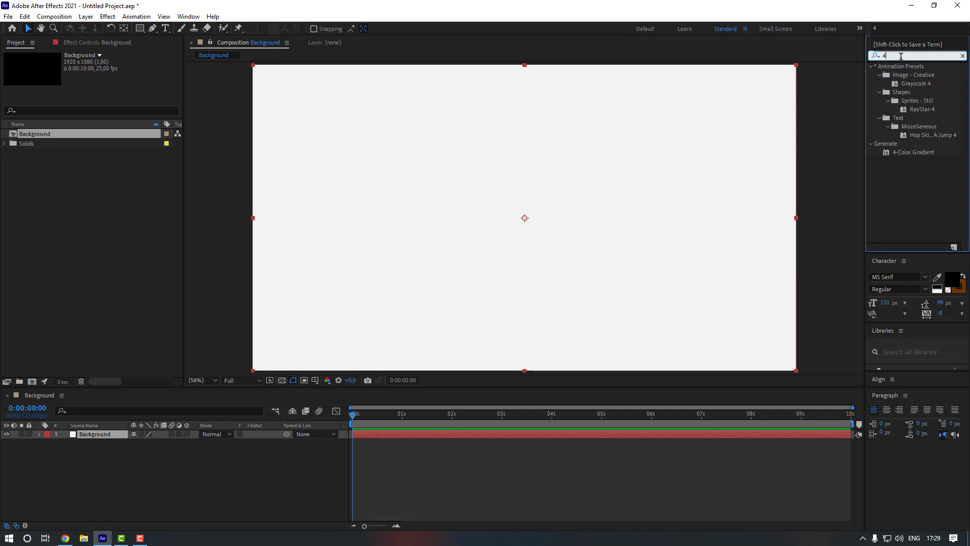
double_click(914, 153)
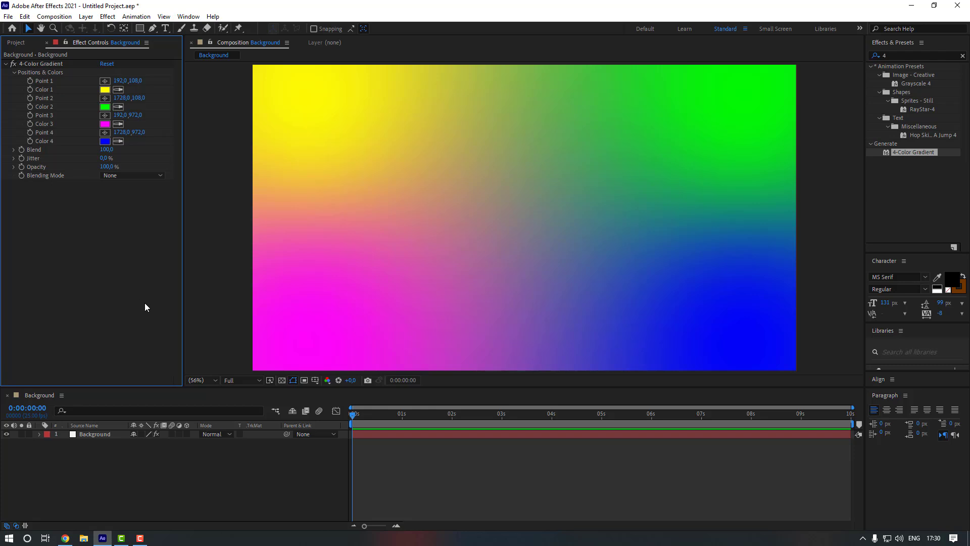
- Eyedropper new gradient colours: teal for Color 4, orange, blue-violet and orange for Colors 3–1
click(119, 141)
click(768, 228)
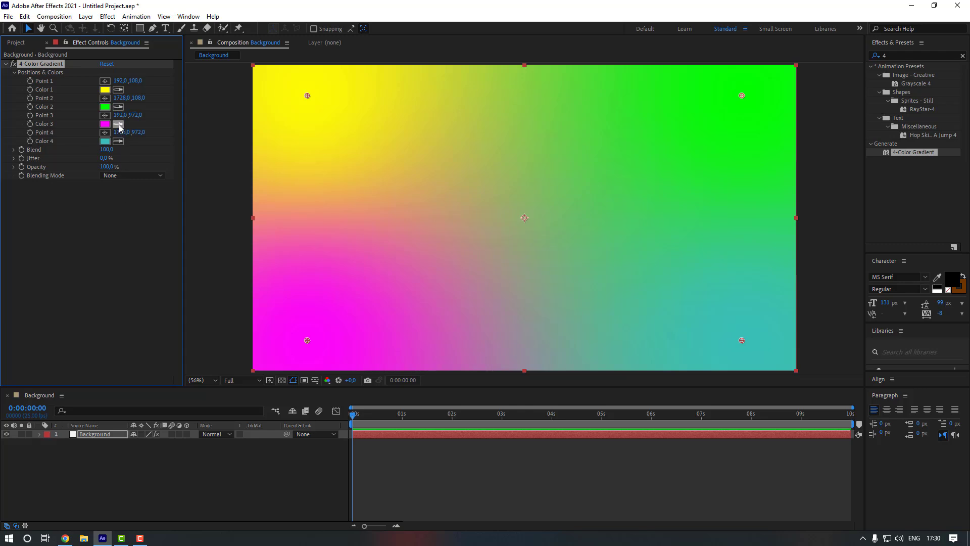
click(118, 124)
click(260, 194)
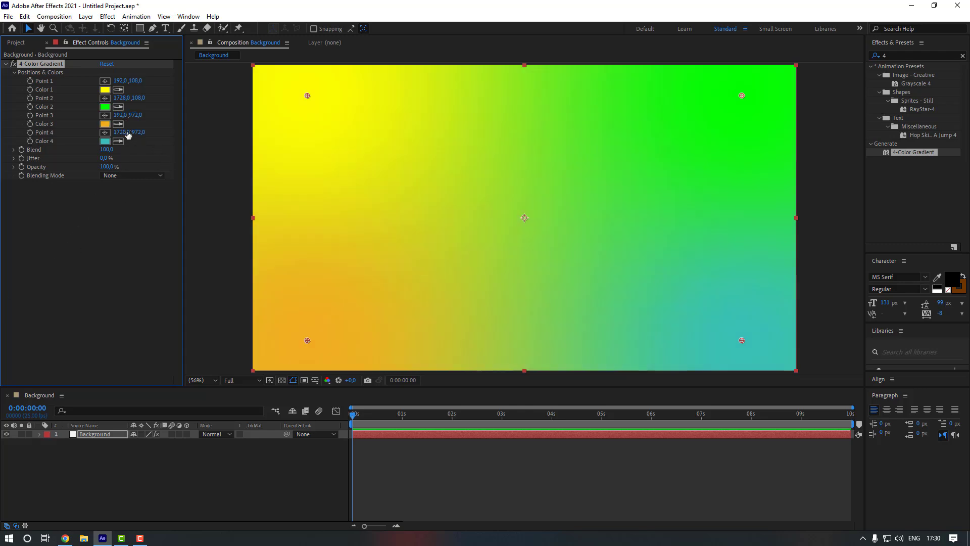
click(119, 107)
click(118, 107)
click(118, 89)
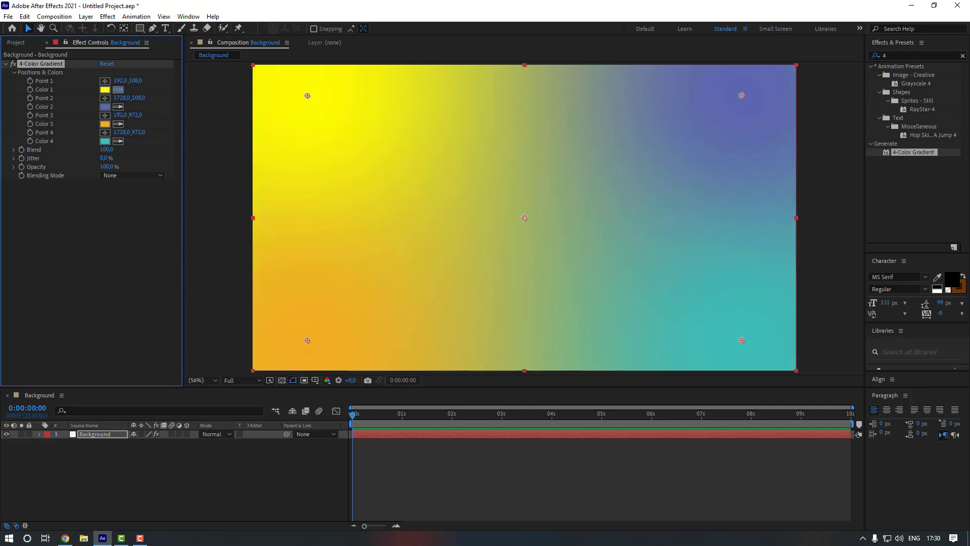
click(260, 195)
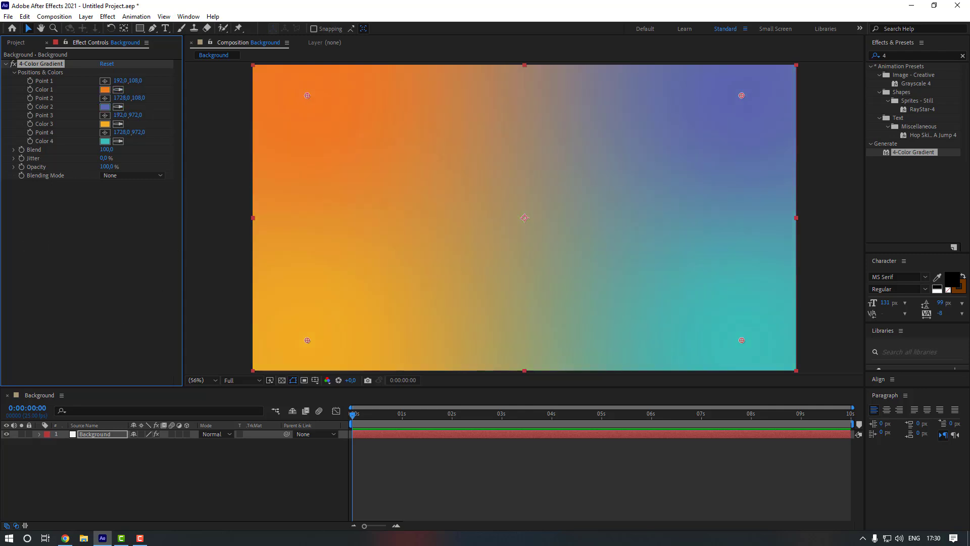
click(196, 279)
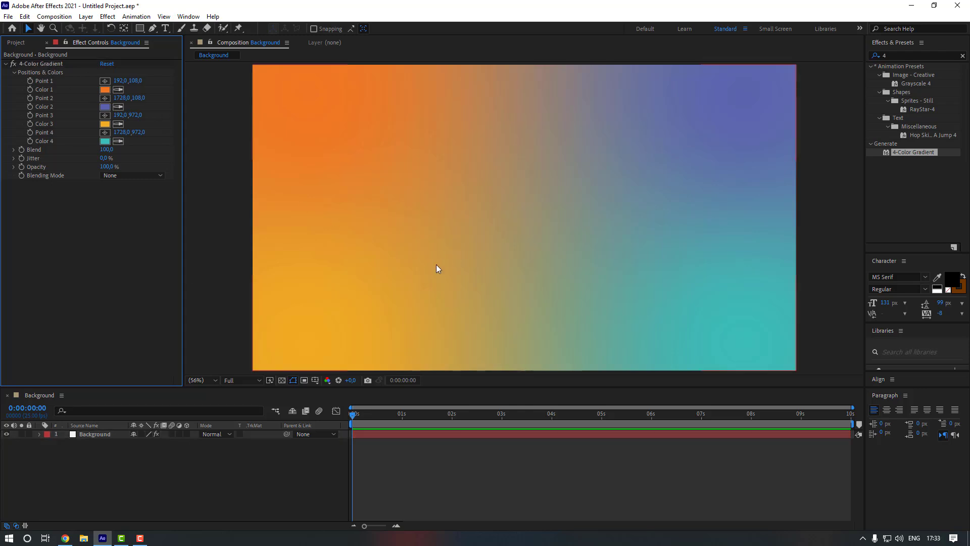
- Keyframe Points 1–4 at 0:00:00:00 and reveal them under the Background layer with U
click(31, 82)
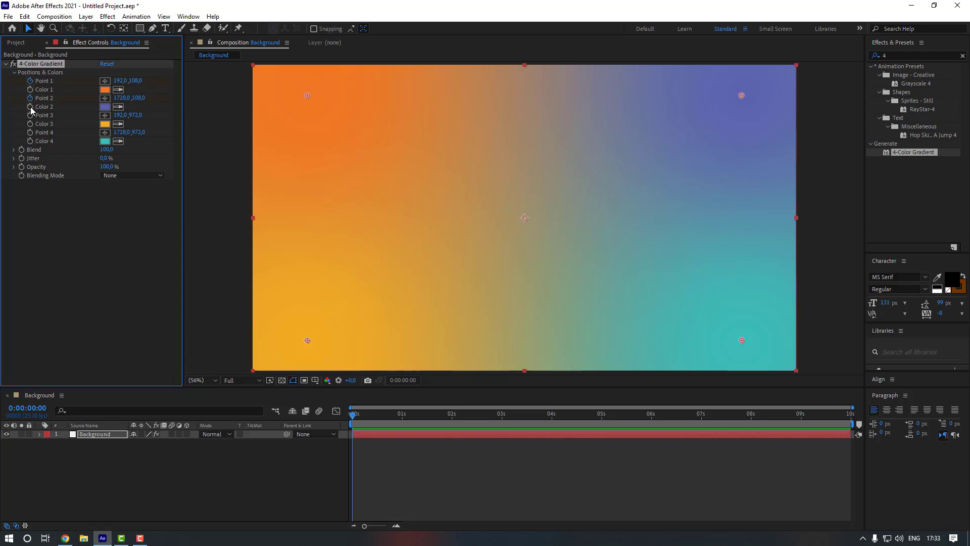
click(31, 133)
key(u)
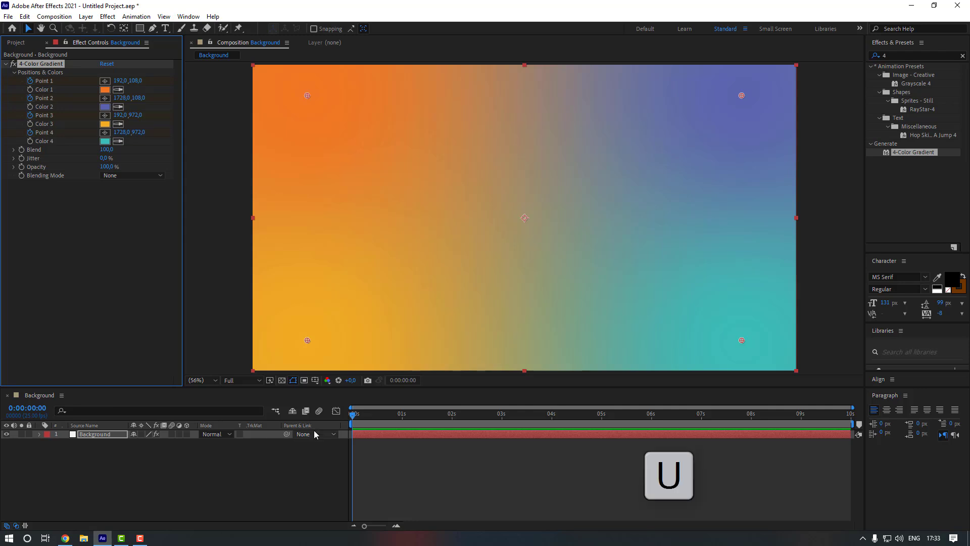
click(369, 435)
key(u)
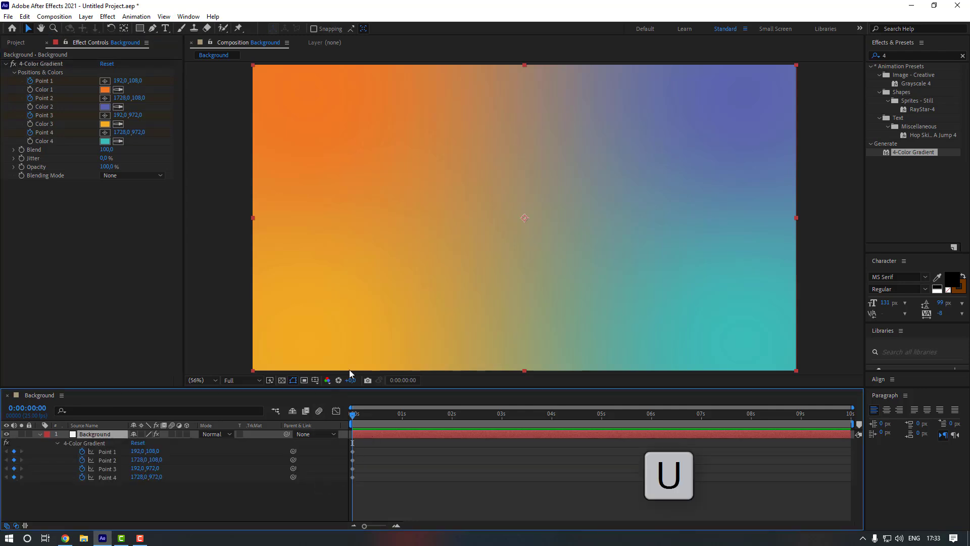
key(comma)
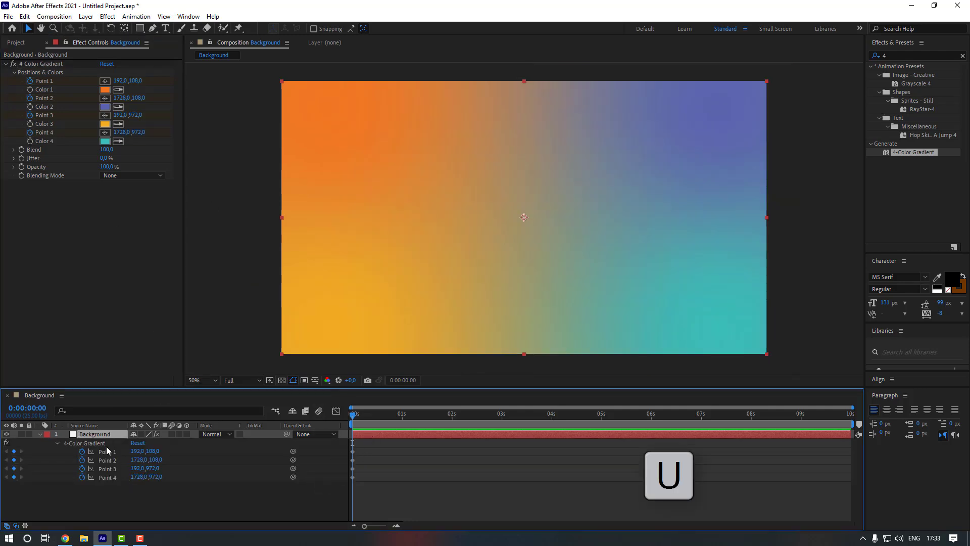
click(83, 443)
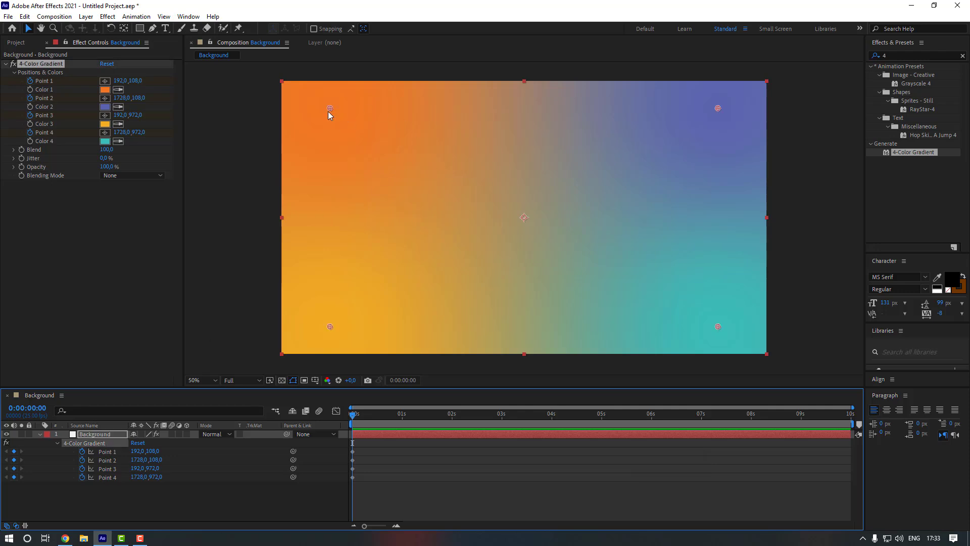
- At 0s, drag all four gradient points outside the frame's corners
drag(330, 108, 209, 62)
key(comma)
drag(426, 276, 367, 325)
drag(368, 141, 358, 117)
drag(622, 163, 683, 121)
drag(621, 274, 680, 313)
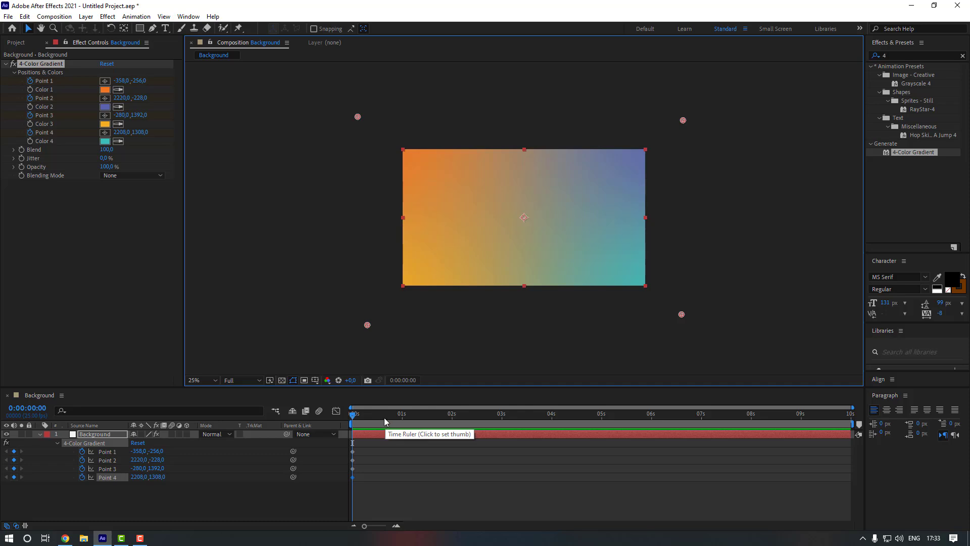
- At 0:00:00:22, cluster the four points around the frame centre and select all keyframes
drag(378, 415, 397, 424)
drag(369, 329, 465, 260)
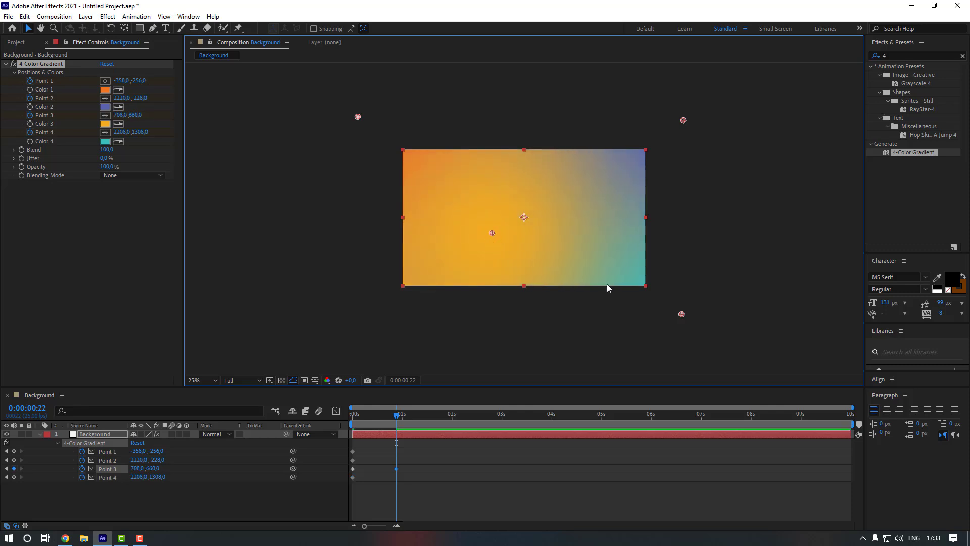
drag(682, 314, 536, 232)
drag(684, 121, 536, 195)
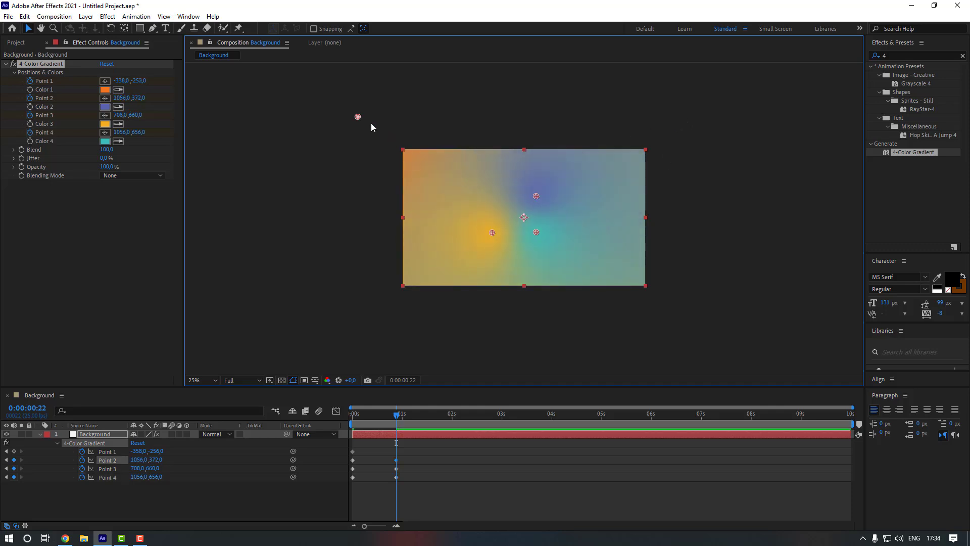
drag(358, 117, 493, 208)
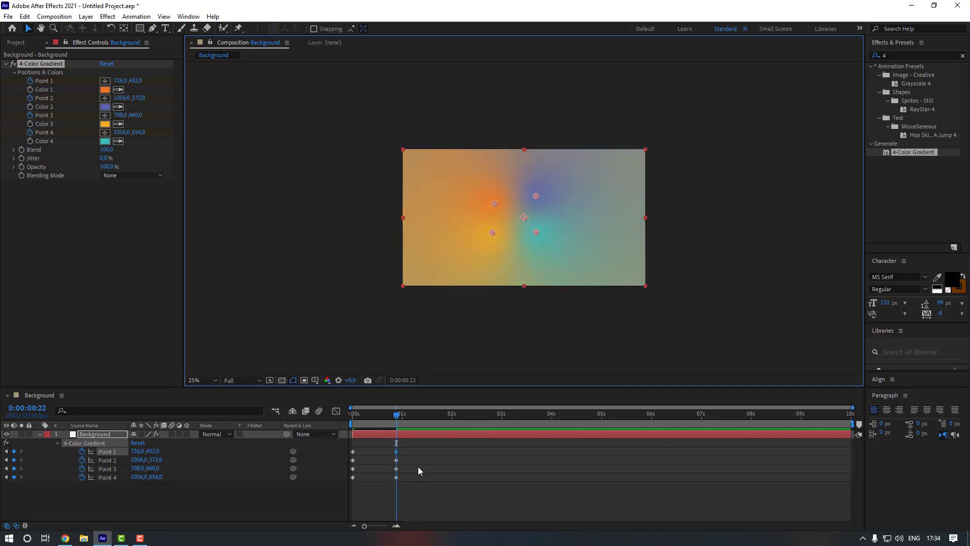
drag(338, 495, 352, 484)
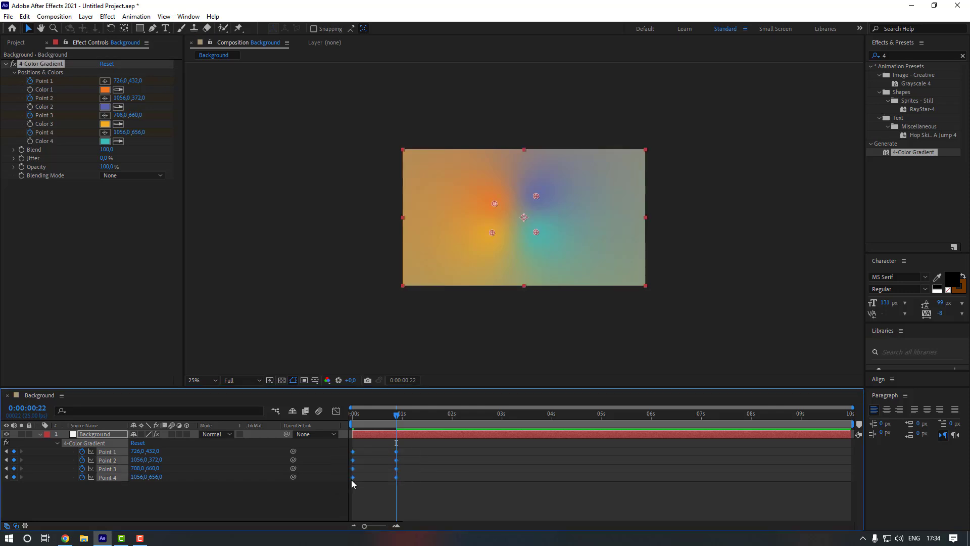
- Apply Easy Ease to the point keyframes, paste them near 0:00:01:18, and preview
right_click(395, 459)
mouse_move(430, 503)
click(541, 375)
drag(414, 414, 439, 420)
key(ctrl+v)
key(Home)
key(shift+slash)
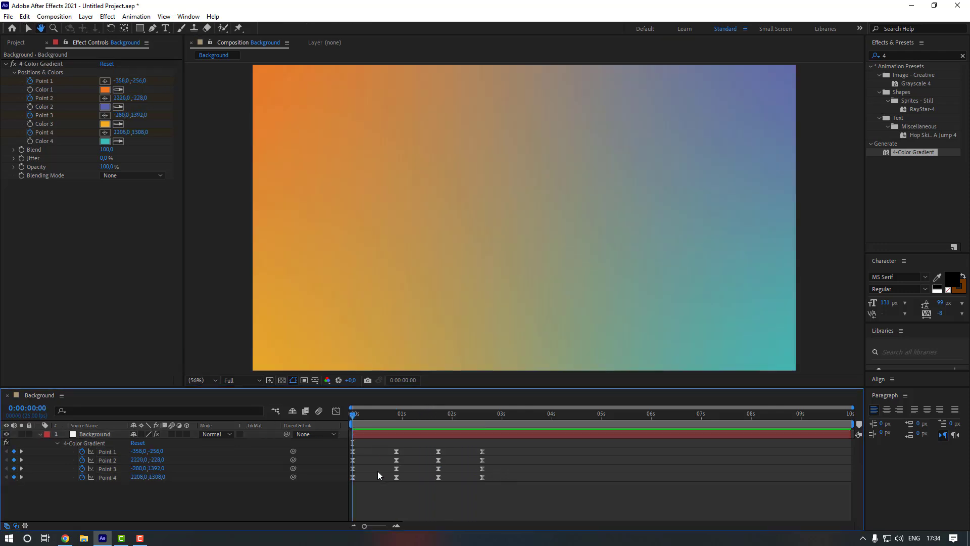
key(space)
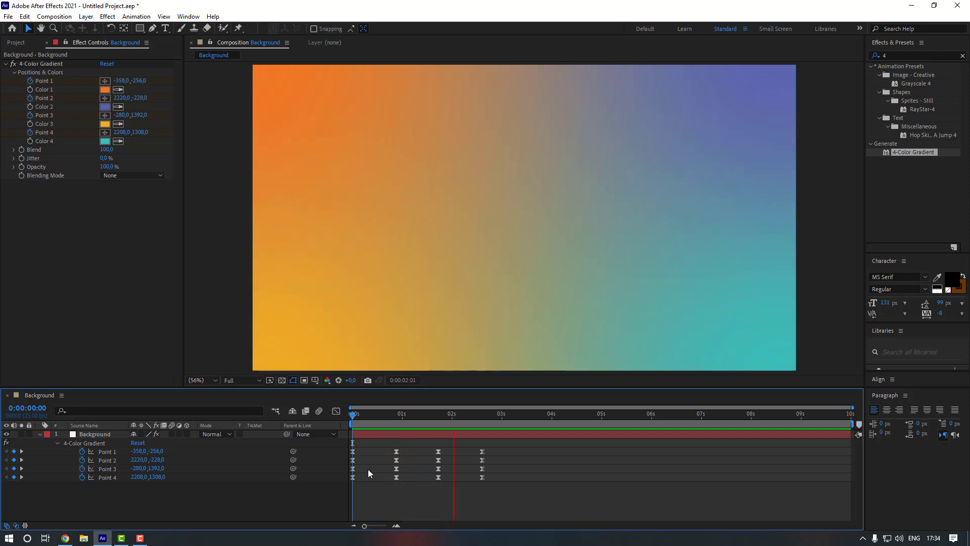
key(space)
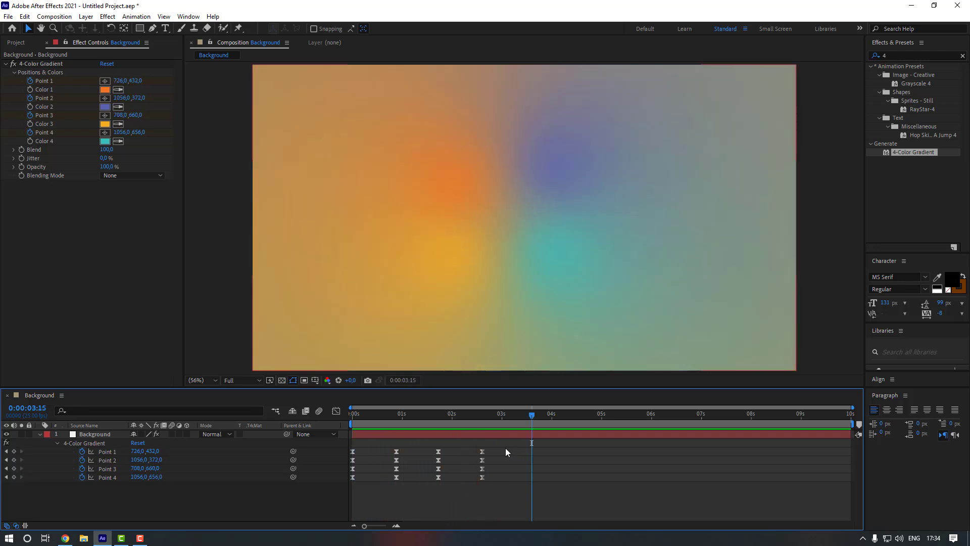
- Copy the opening point keyframes and paste them at 0:00:03:10
drag(495, 451, 432, 484)
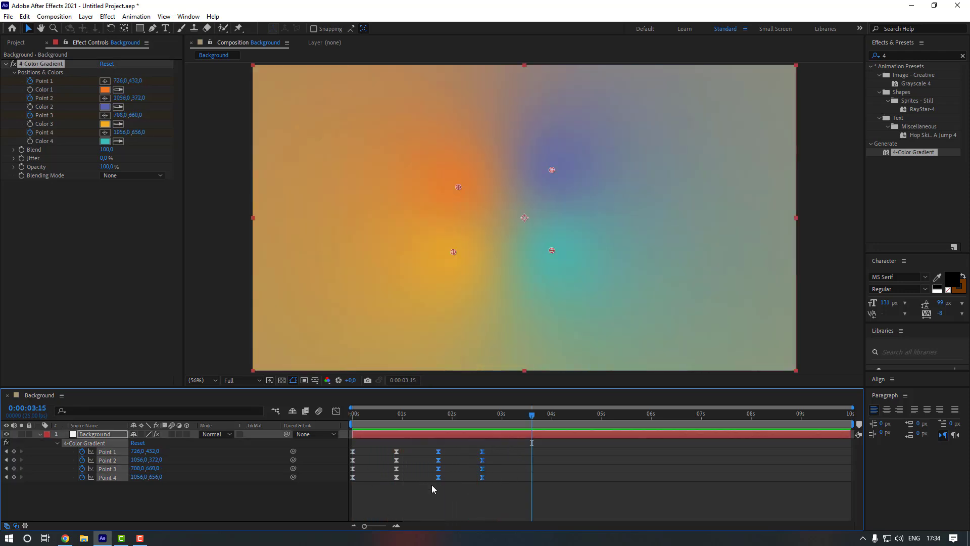
click(500, 516)
drag(514, 413, 522, 414)
click(523, 432)
key(ctrl+v)
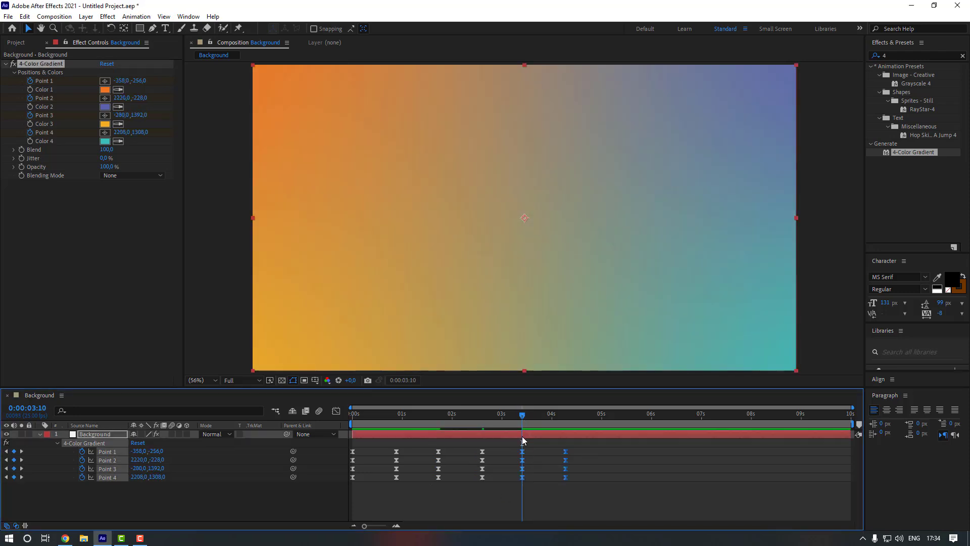
- End the work area at 0:00:04:07
key(n)
drag(563, 415, 567, 419)
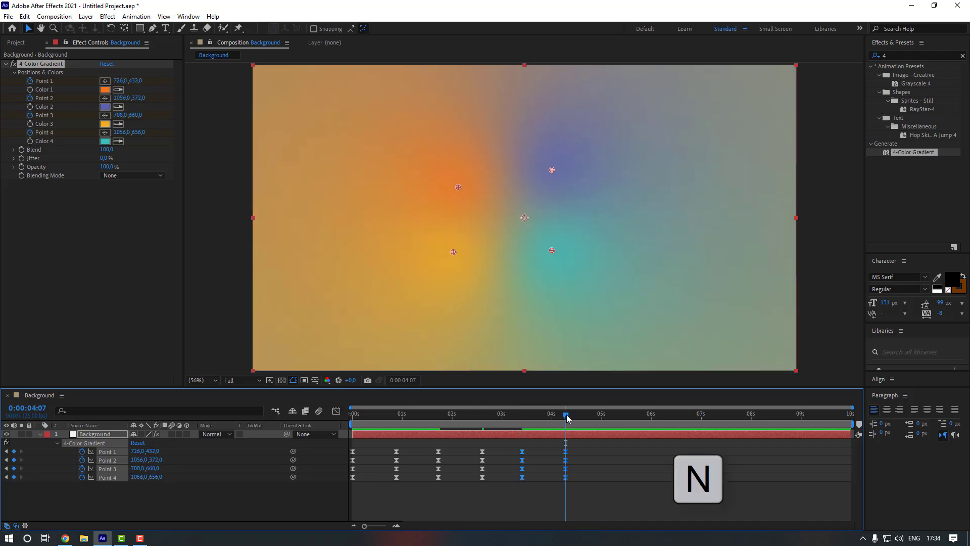
key(n)
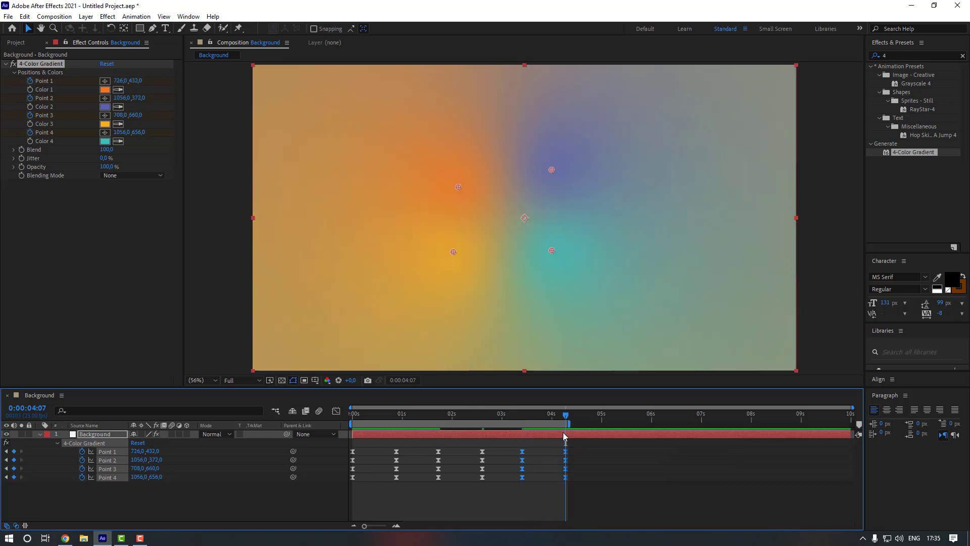
click(215, 468)
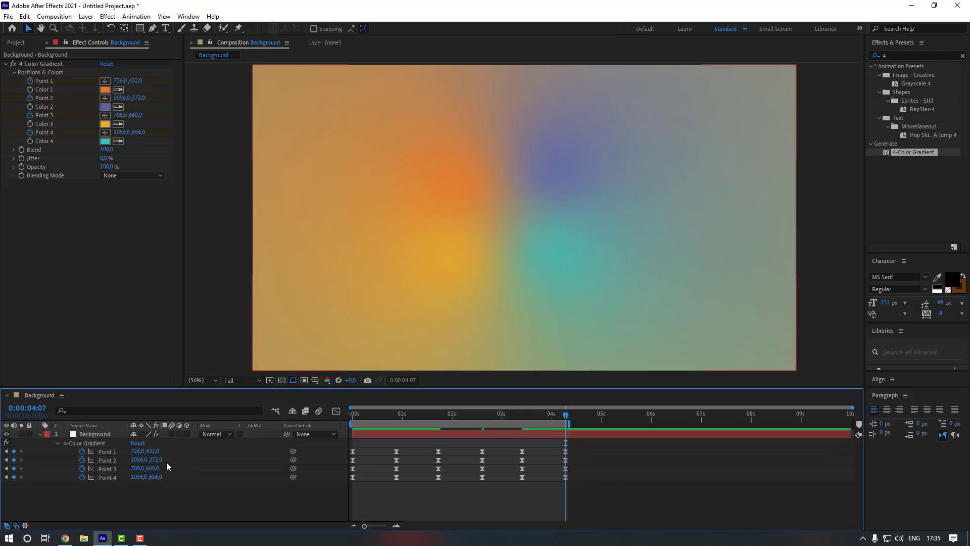
- Add a new adjustment layer and apply Motion Tile to it
right_click(248, 491)
mouse_move(333, 387)
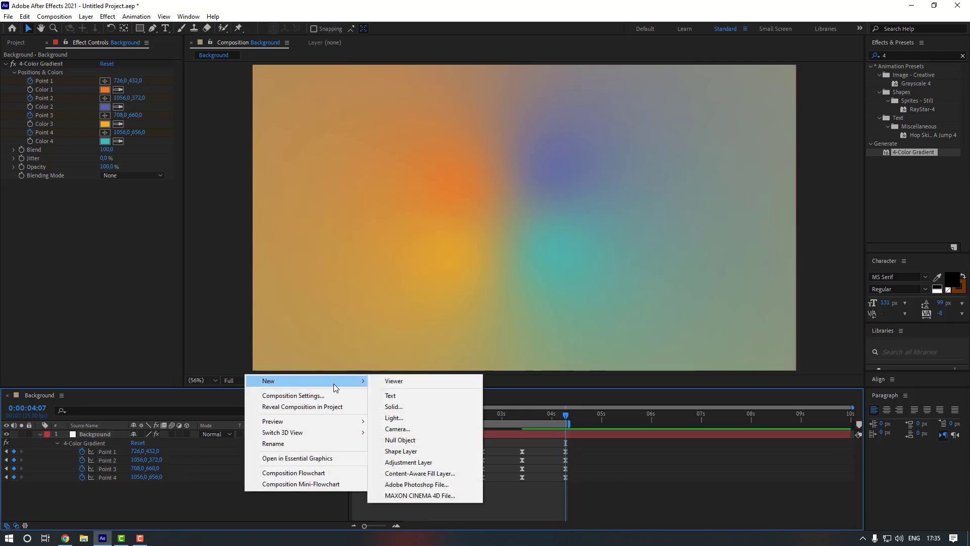
click(402, 461)
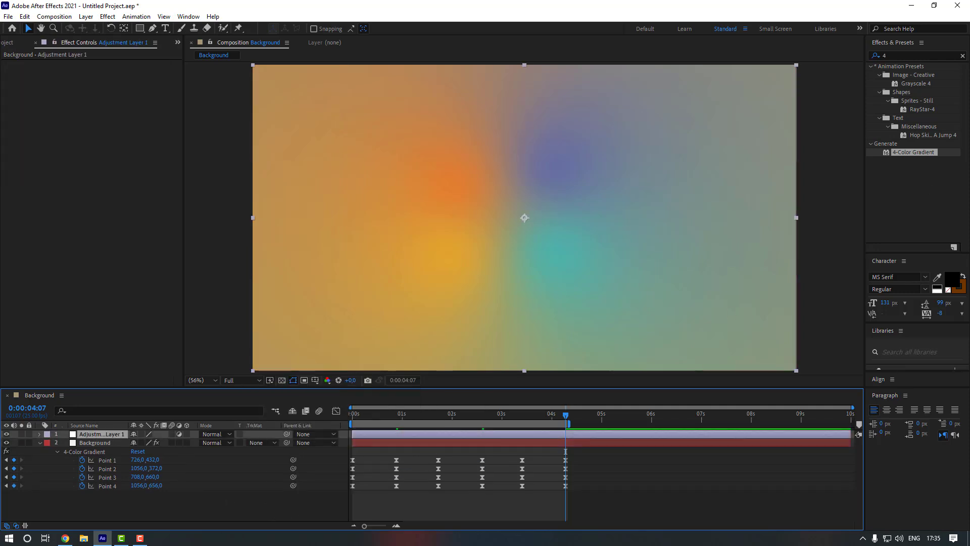
click(919, 55)
text(motion)
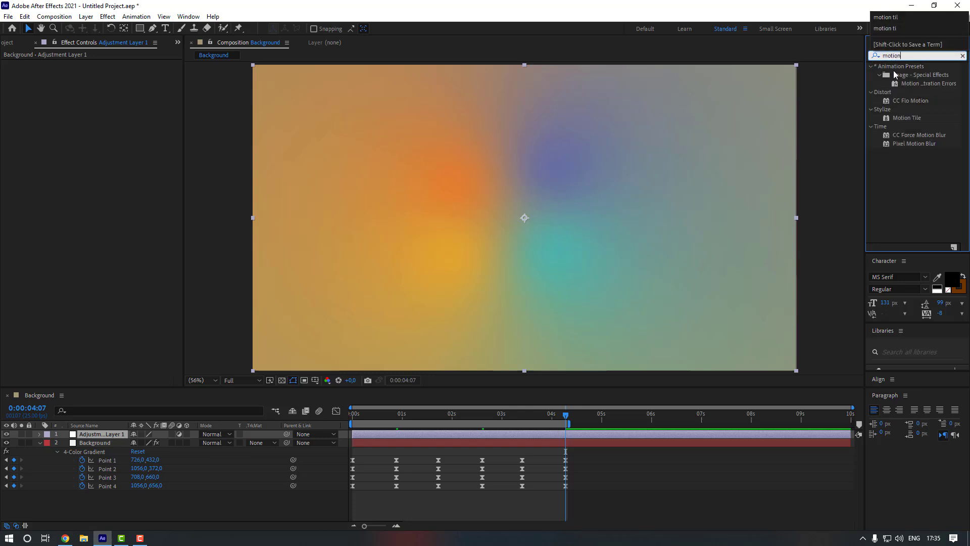
double_click(908, 119)
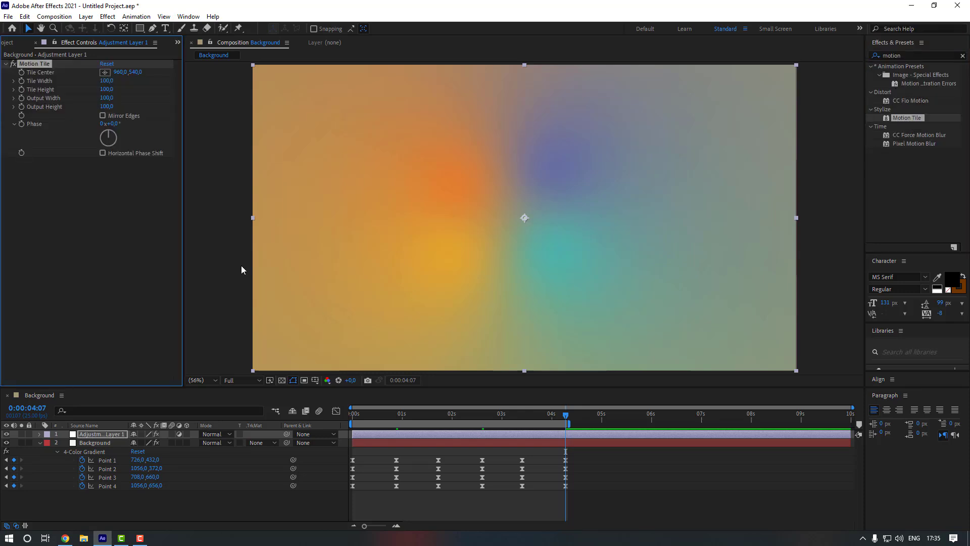
- Set Motion Tile's Output Width and Output Height both to 400
click(106, 97)
text(400)
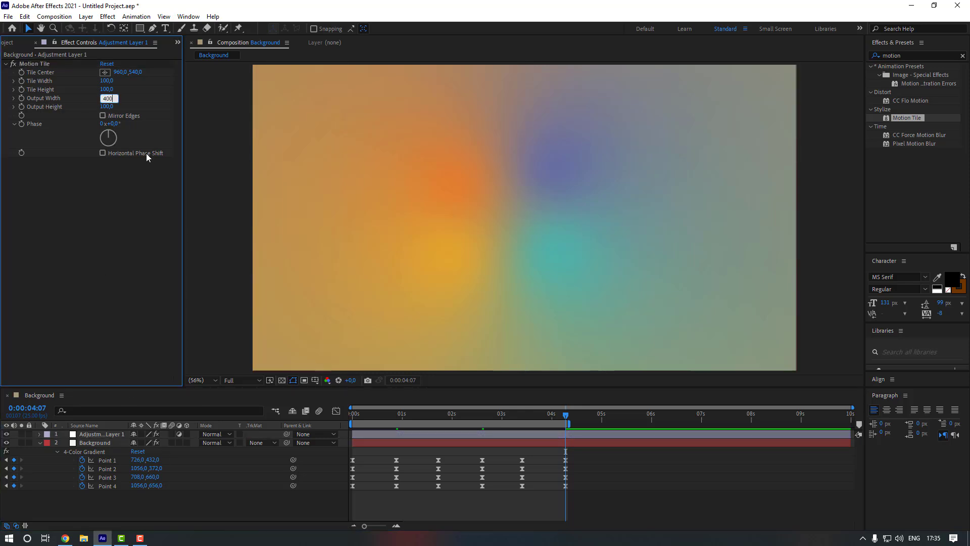
key(Return)
click(106, 106)
text(400)
key(Return)
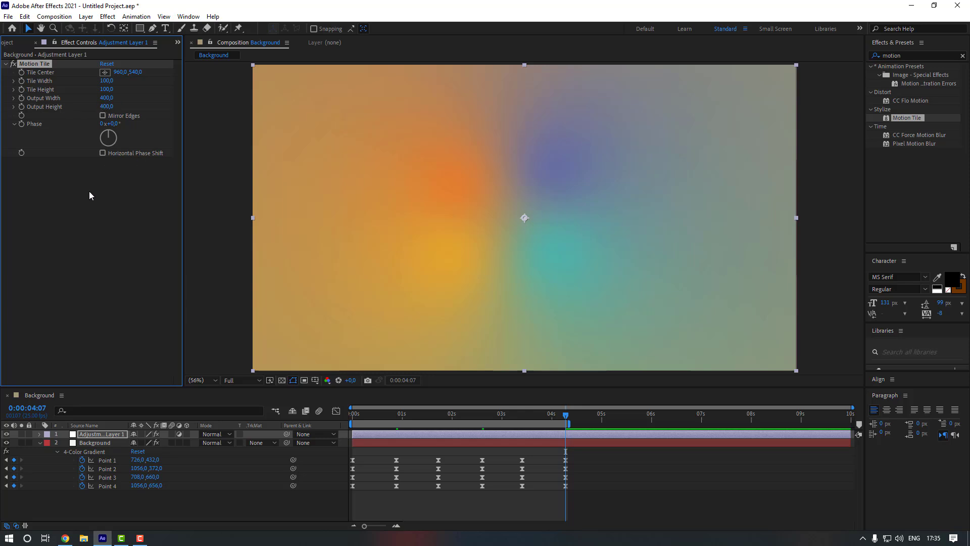
- Apply Turbulent Displace to the adjustment layer and set its Displacement to Twist
click(923, 55)
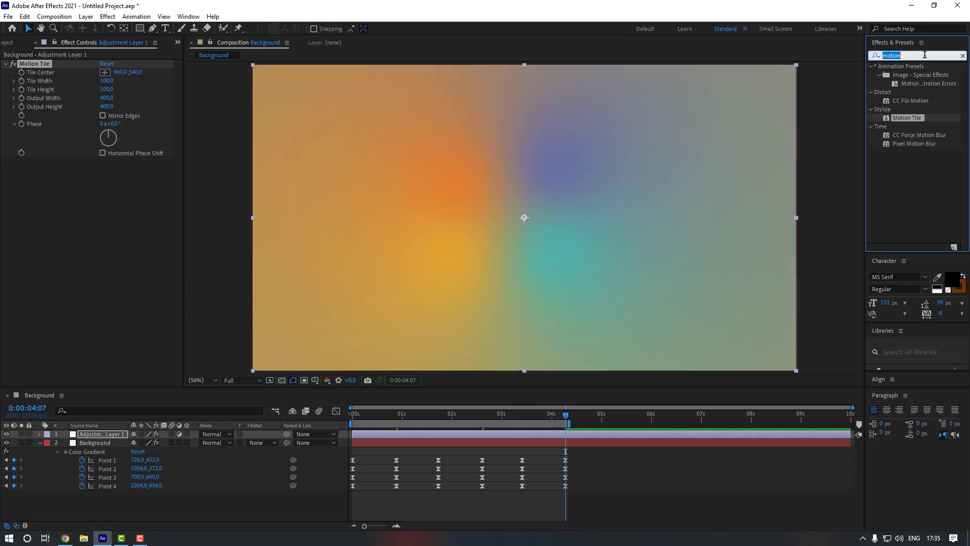
text(turb)
key(Return)
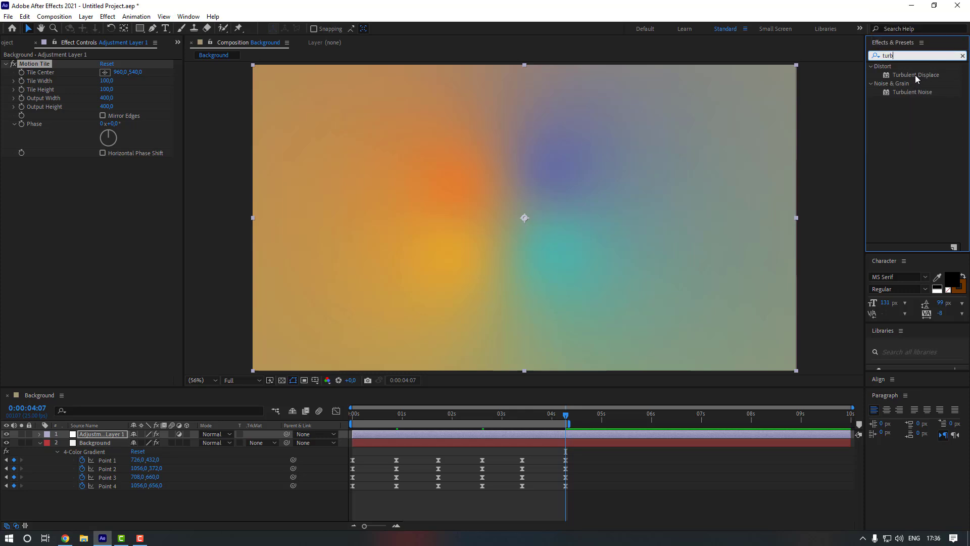
double_click(915, 75)
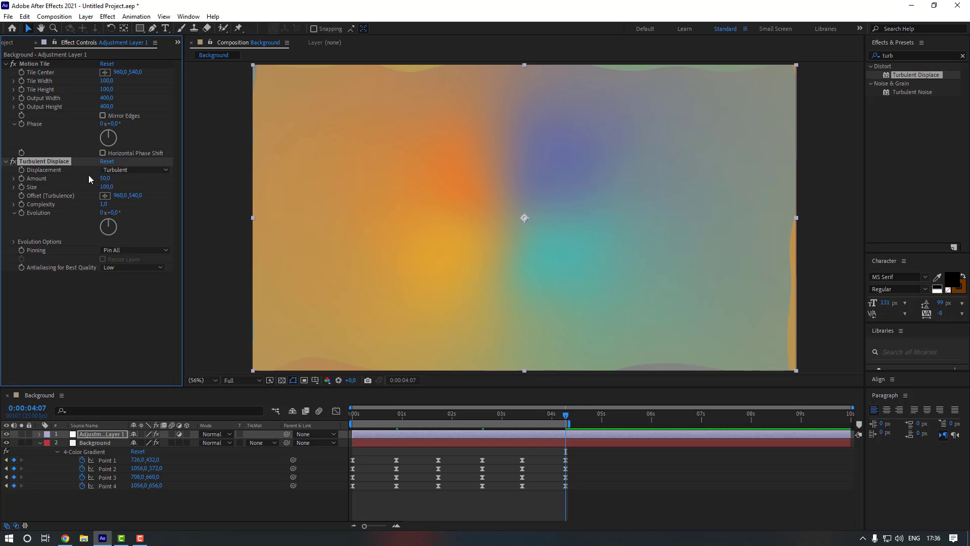
click(142, 172)
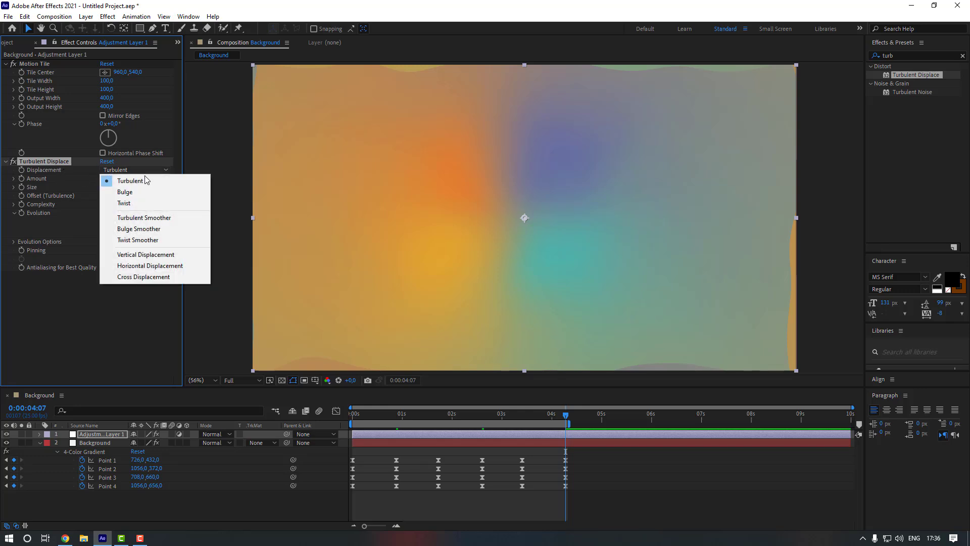
click(183, 202)
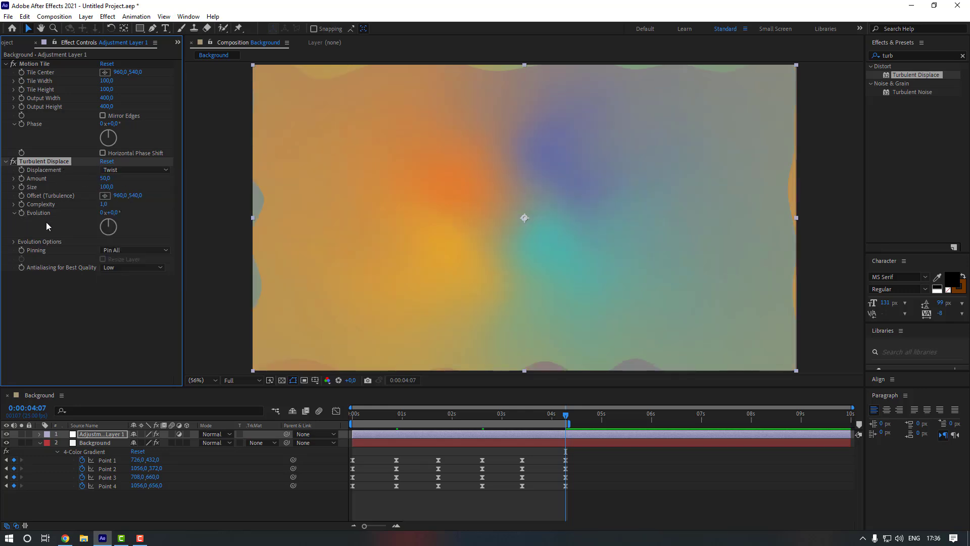
- Drive Turbulent Displace Evolution with the expression time*150, then return to the composition start
alt+click(22, 214)
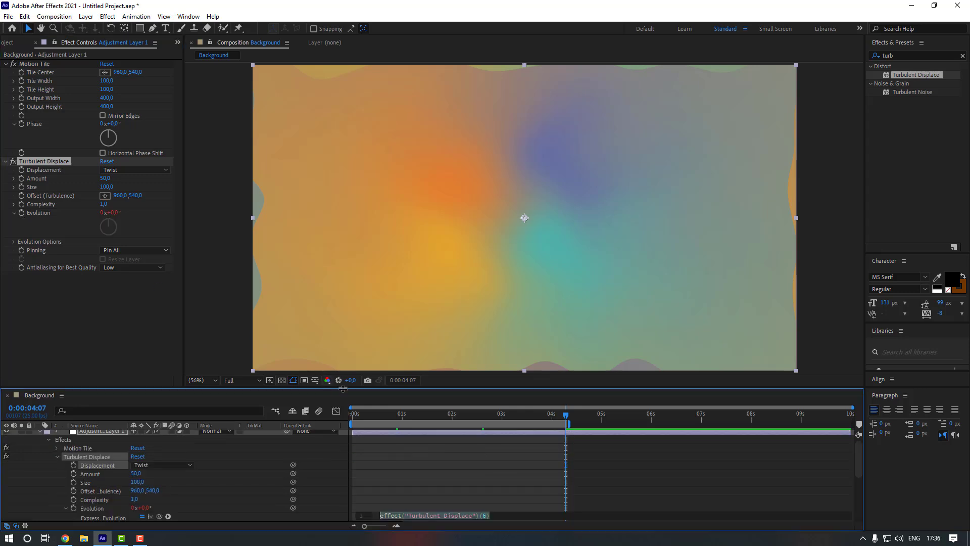
scroll(404, 485, down, 1)
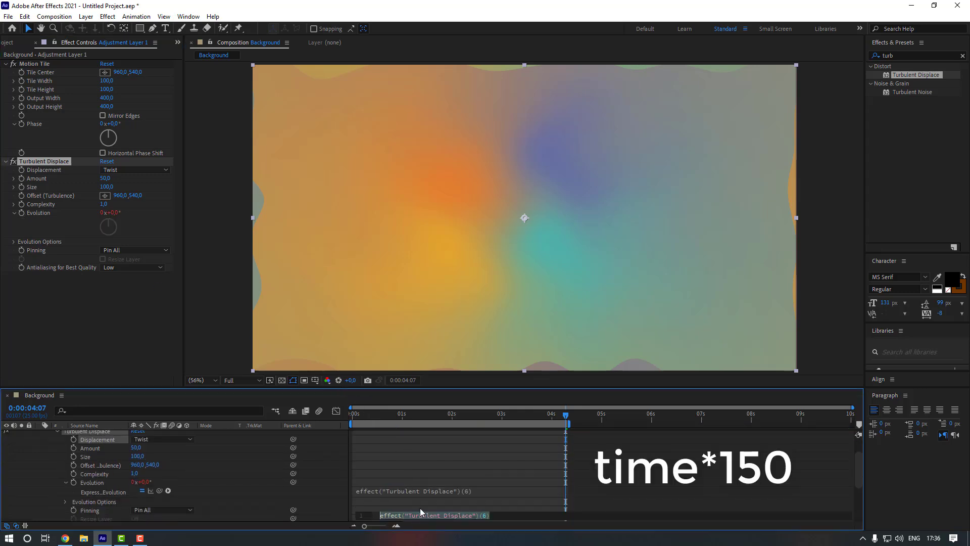
text(time*150)
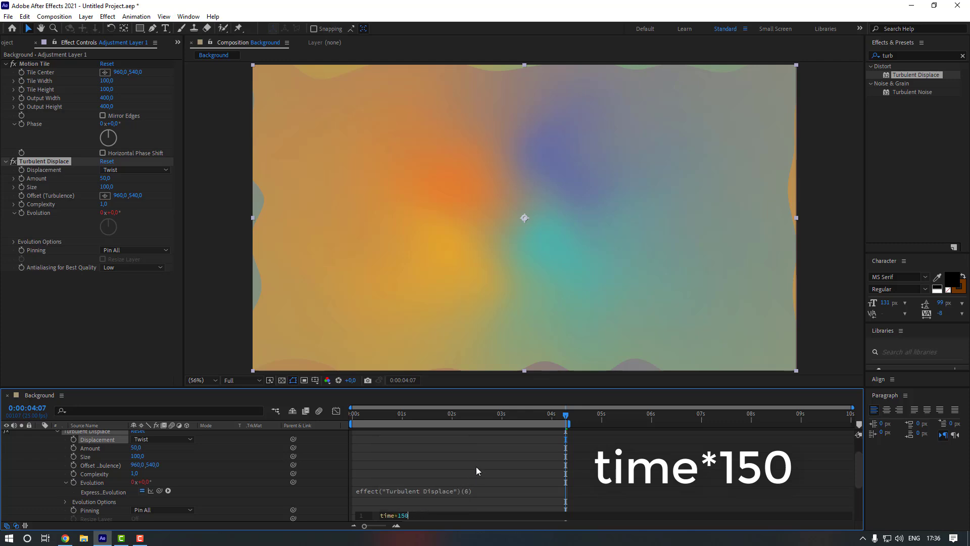
click(476, 466)
scroll(435, 465, up, 1)
click(493, 305)
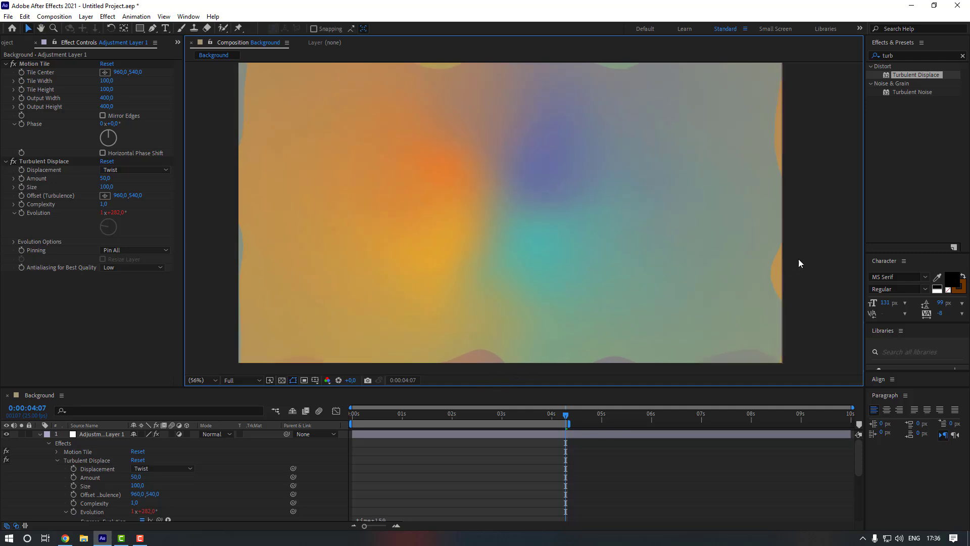
key(Home)
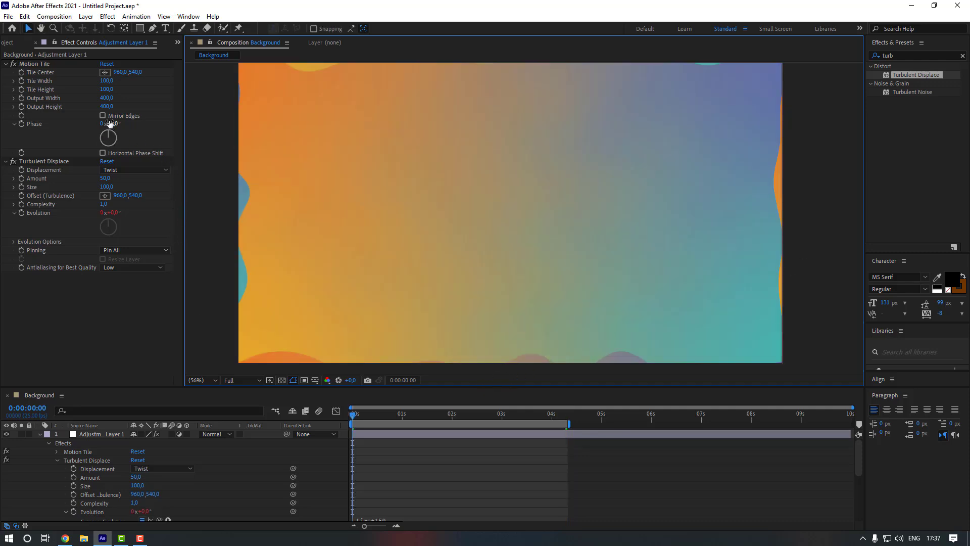
- Check Mirror Edges on Motion Tile, then play and stop a preview of the loop
click(45, 65)
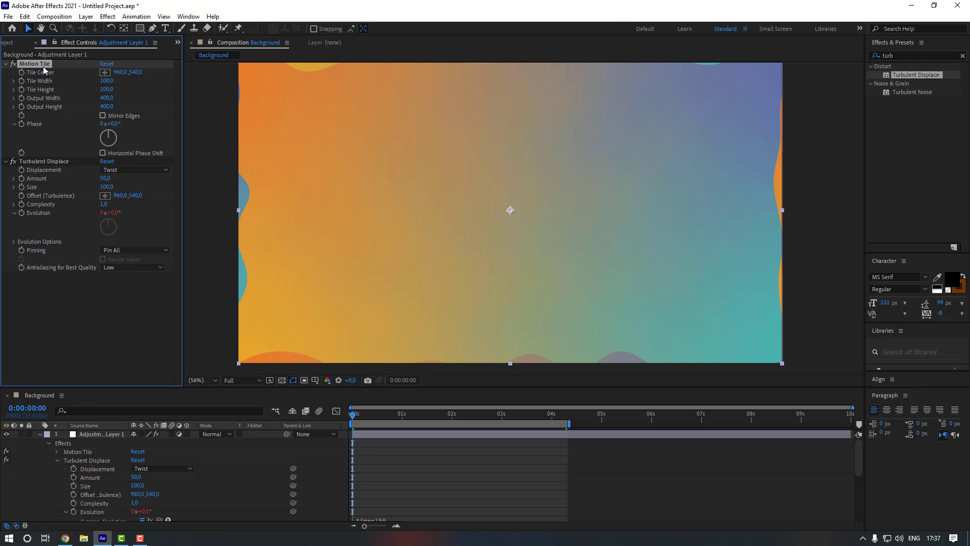
click(102, 116)
click(447, 474)
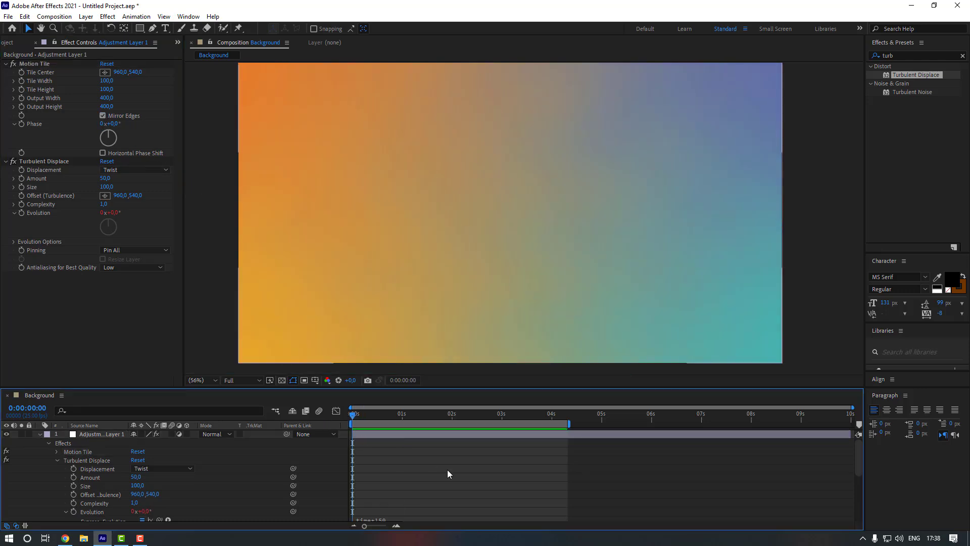
key(space)
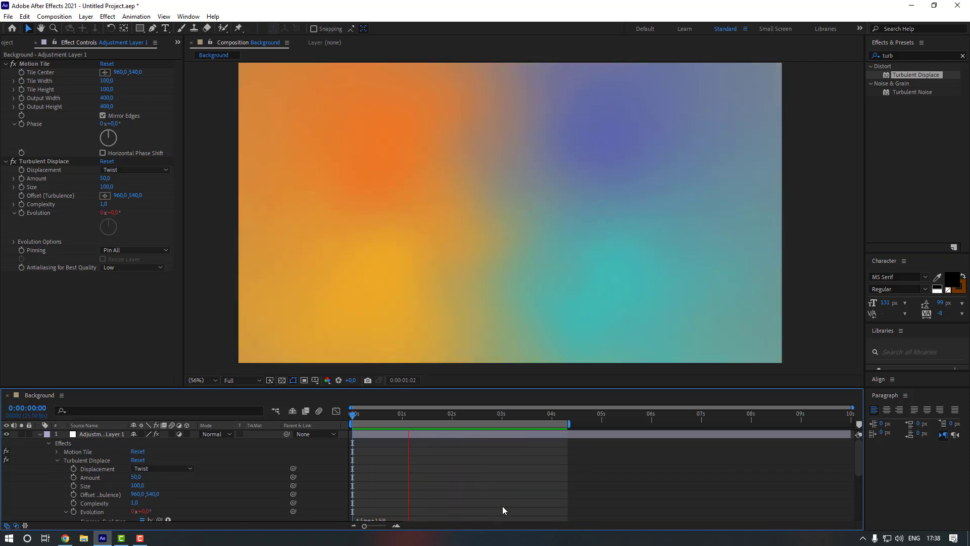
key(space)
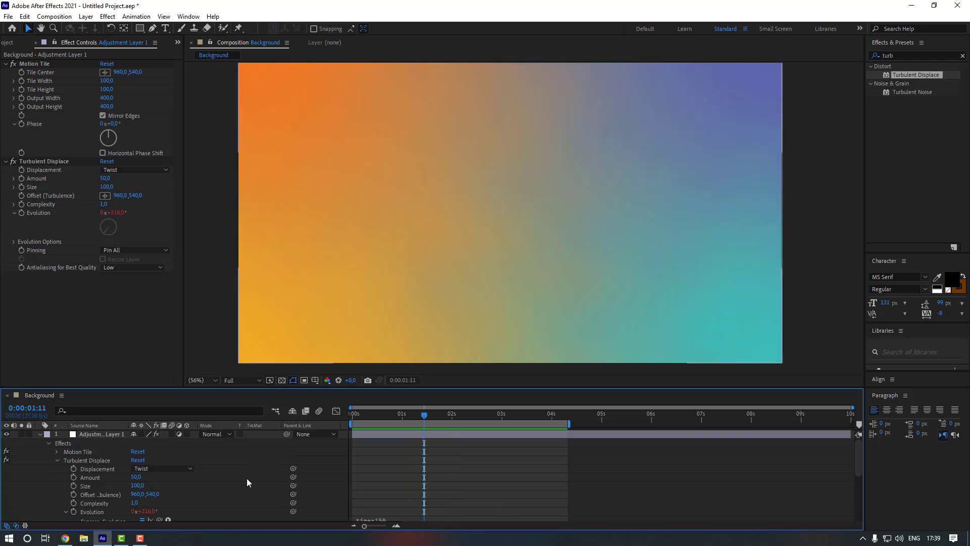
- Set Turbulent Displace Amount to 130 and Size to 300
click(43, 186)
click(105, 178)
text(130)
key(Return)
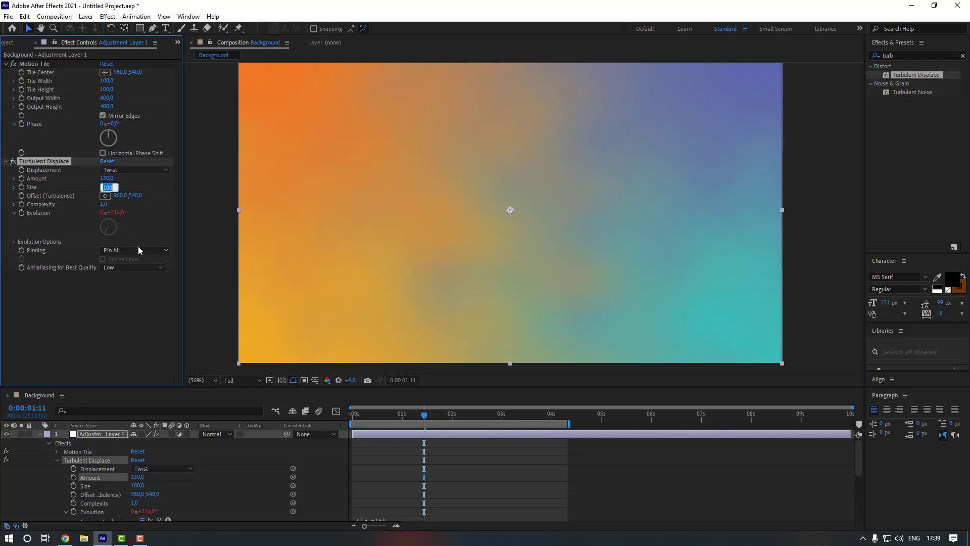
text(300)
key(Return)
- Return to the composition start and preview the animation
click(398, 468)
key(Home)
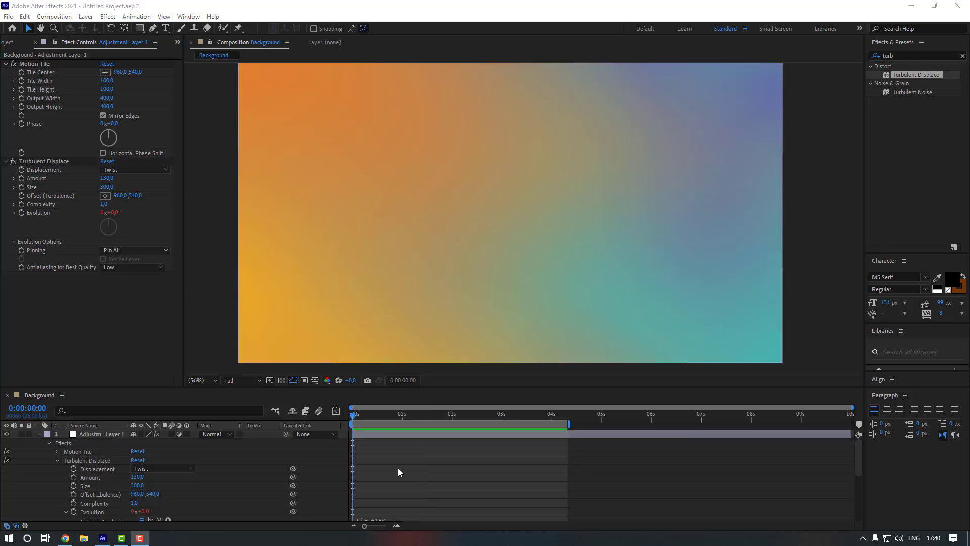
key(space)
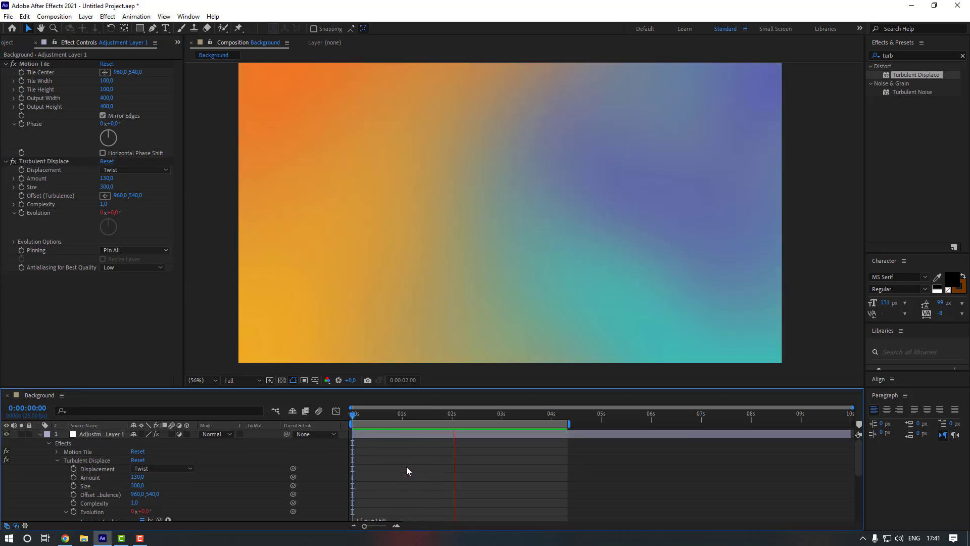